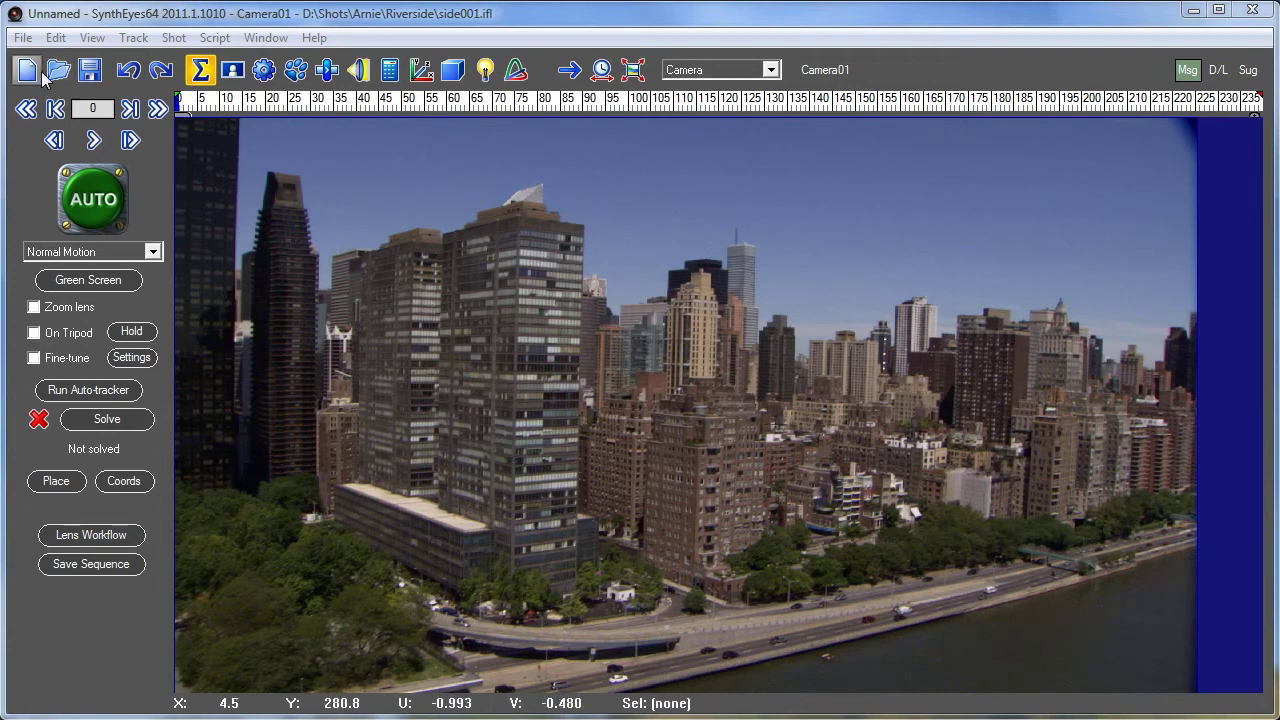
Auto-track and solve the shot to about 1.23 hpix error, then review the frames.
left_click(90, 208)
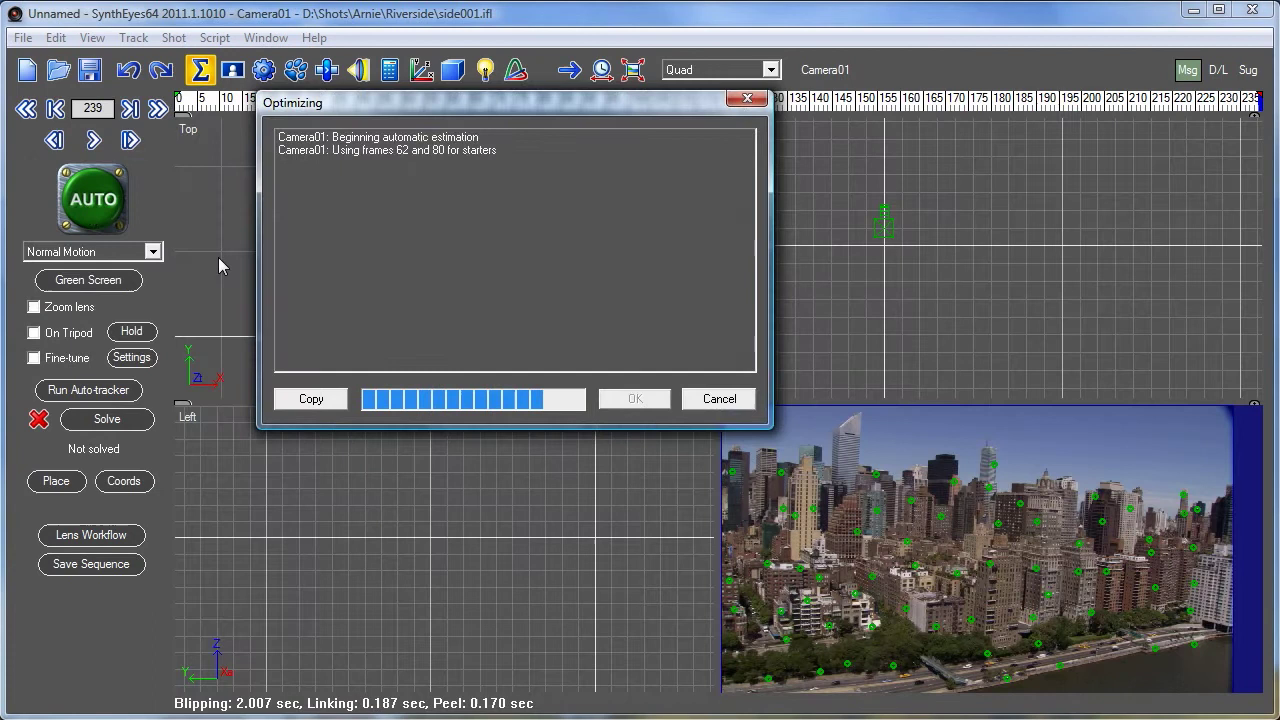
left_click(634, 398)
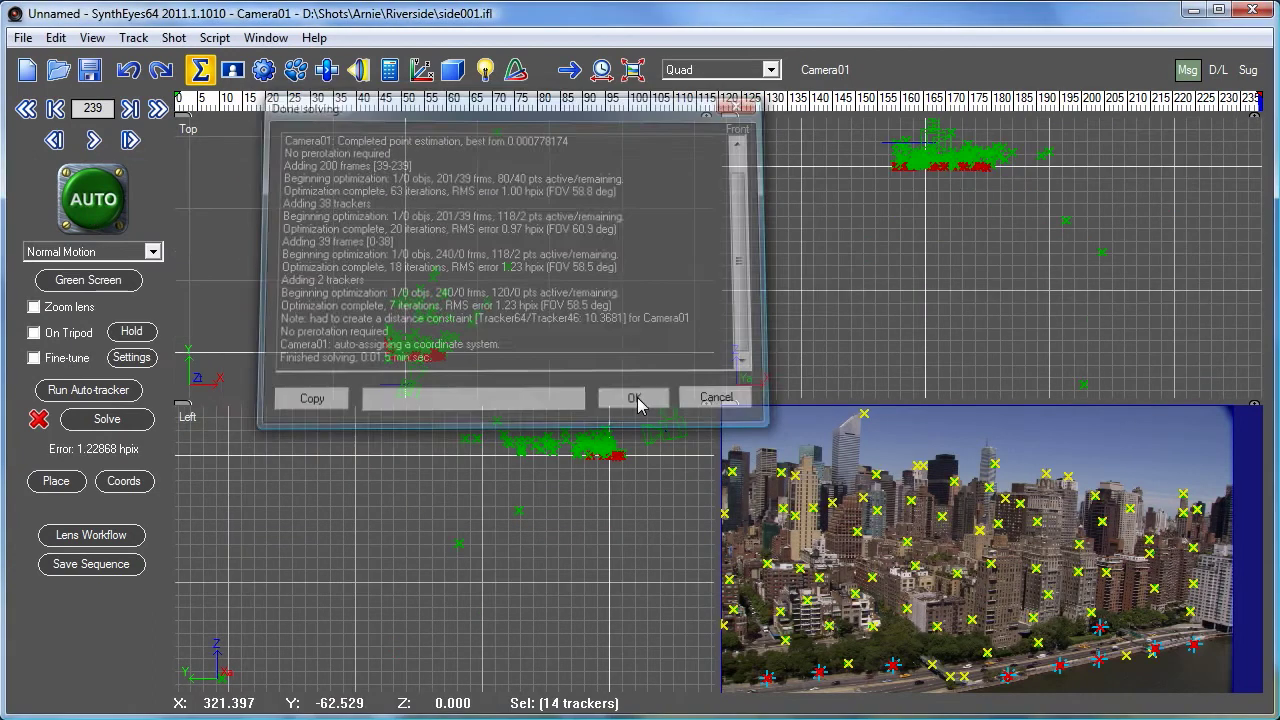
left_click_drag(267, 100, 610, 200)
left_click(942, 680)
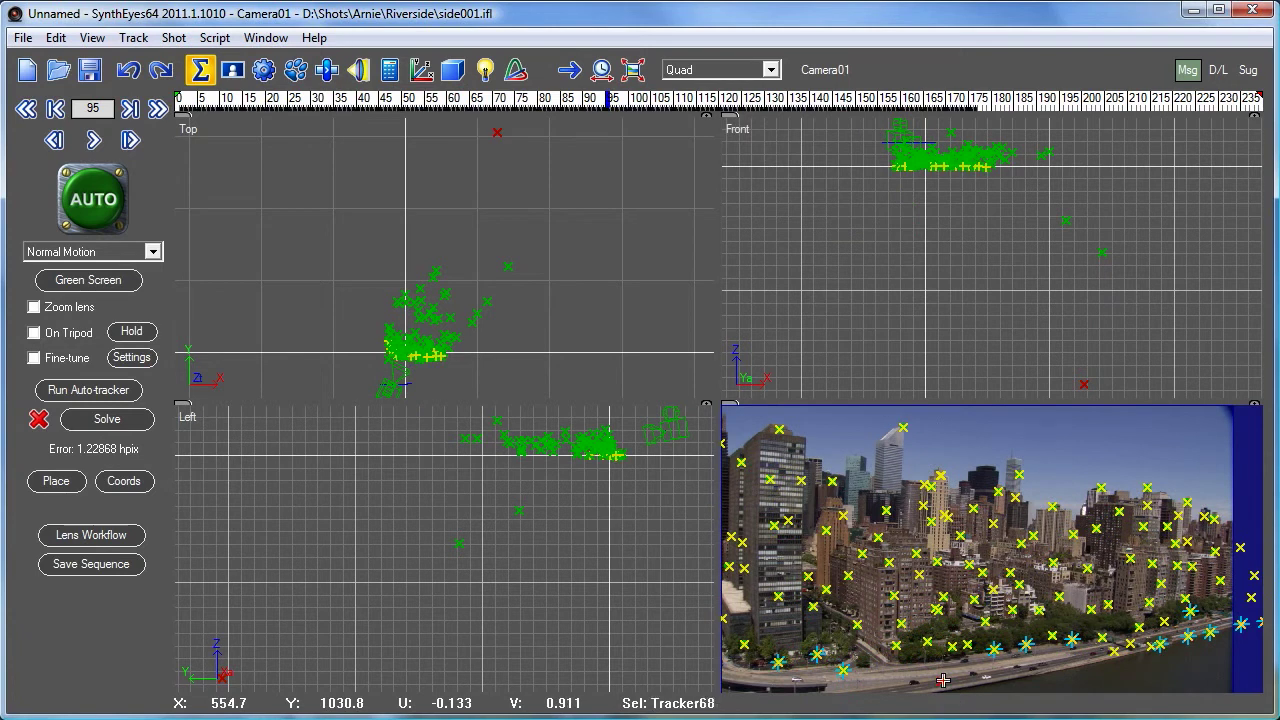
left_click(866, 674)
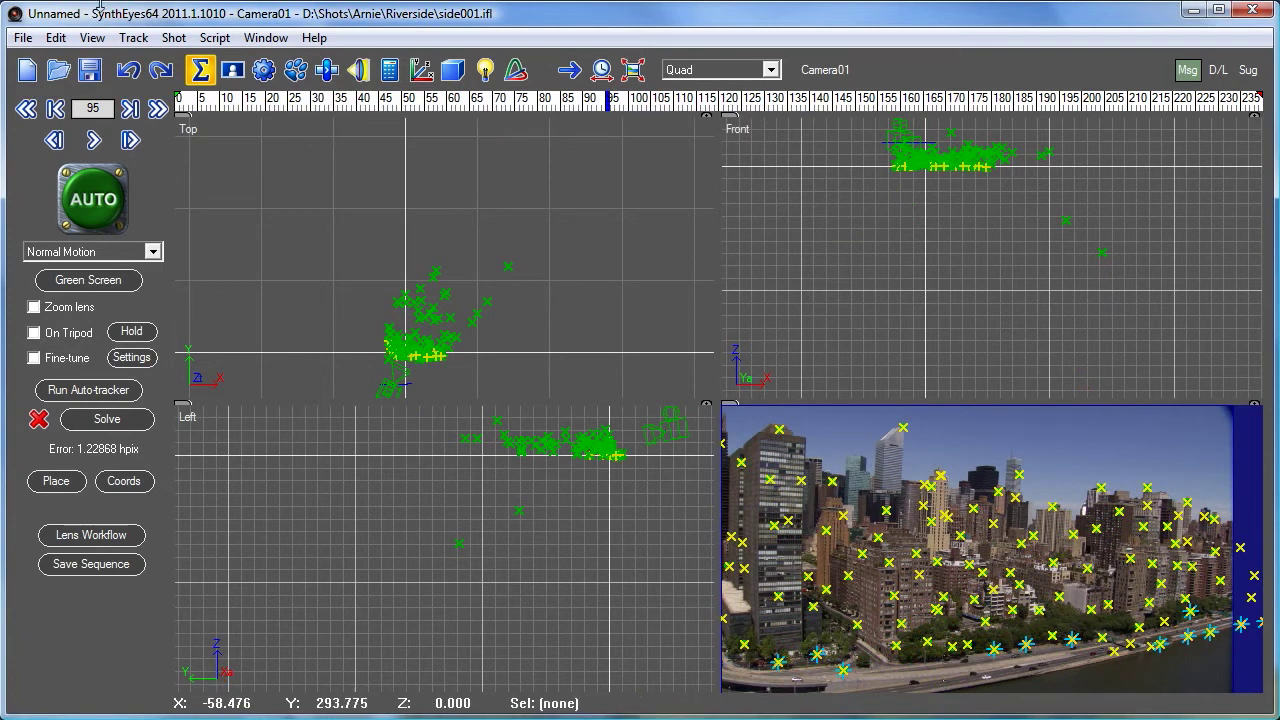
Clean up trackers to remove the 9 high-error trackers.
left_click(133, 37)
left_click(245, 80)
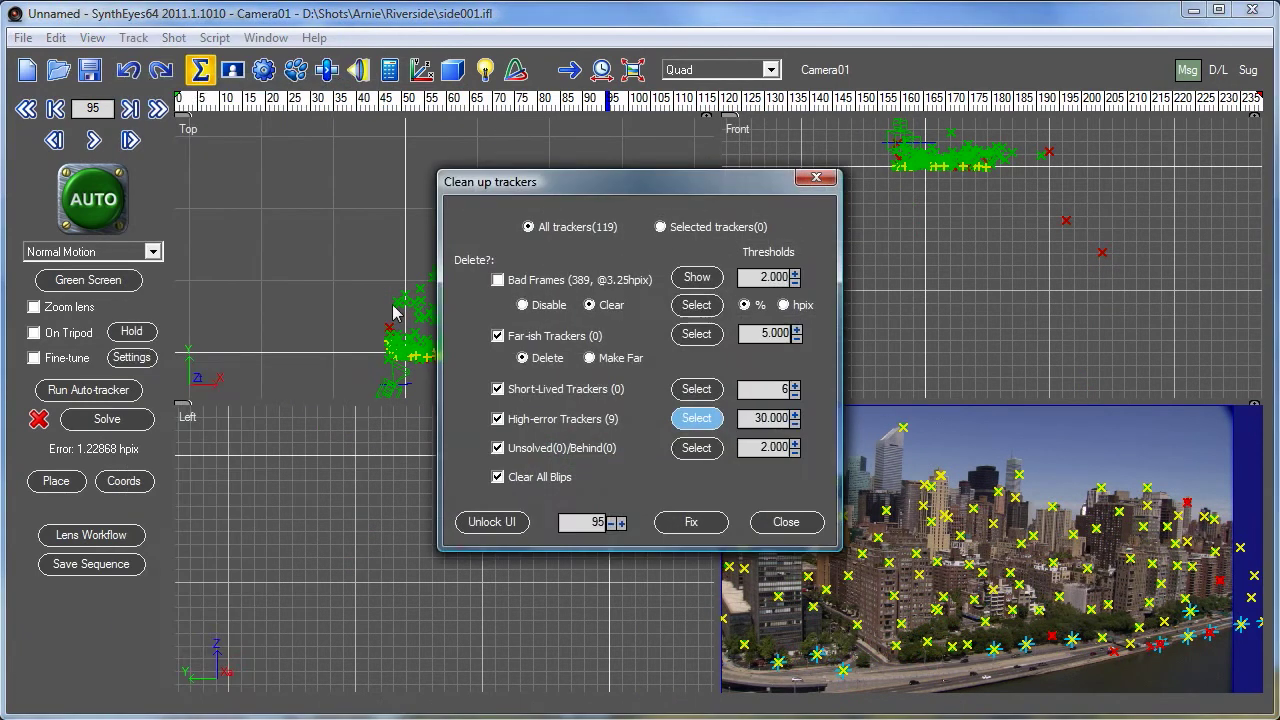
left_click(693, 524)
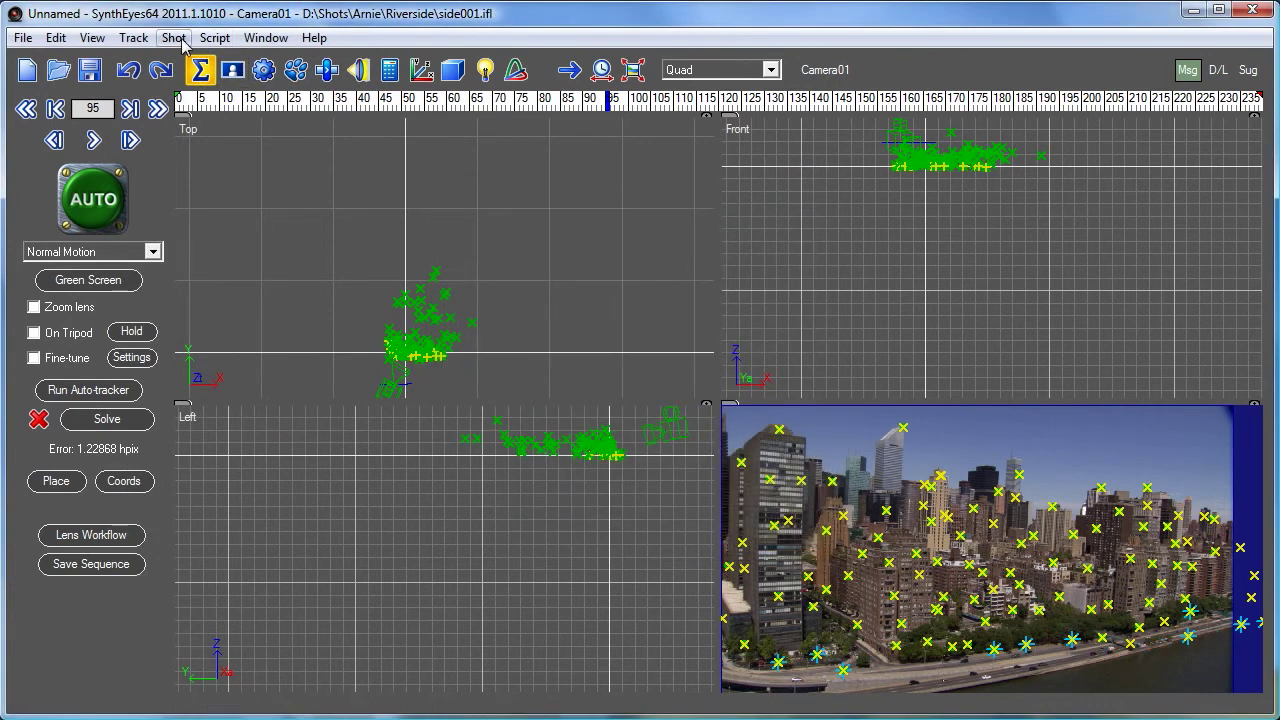
Enable Calculate Distortion and re-solve the camera, reaching 0.7665 hpix error.
left_click(358, 69)
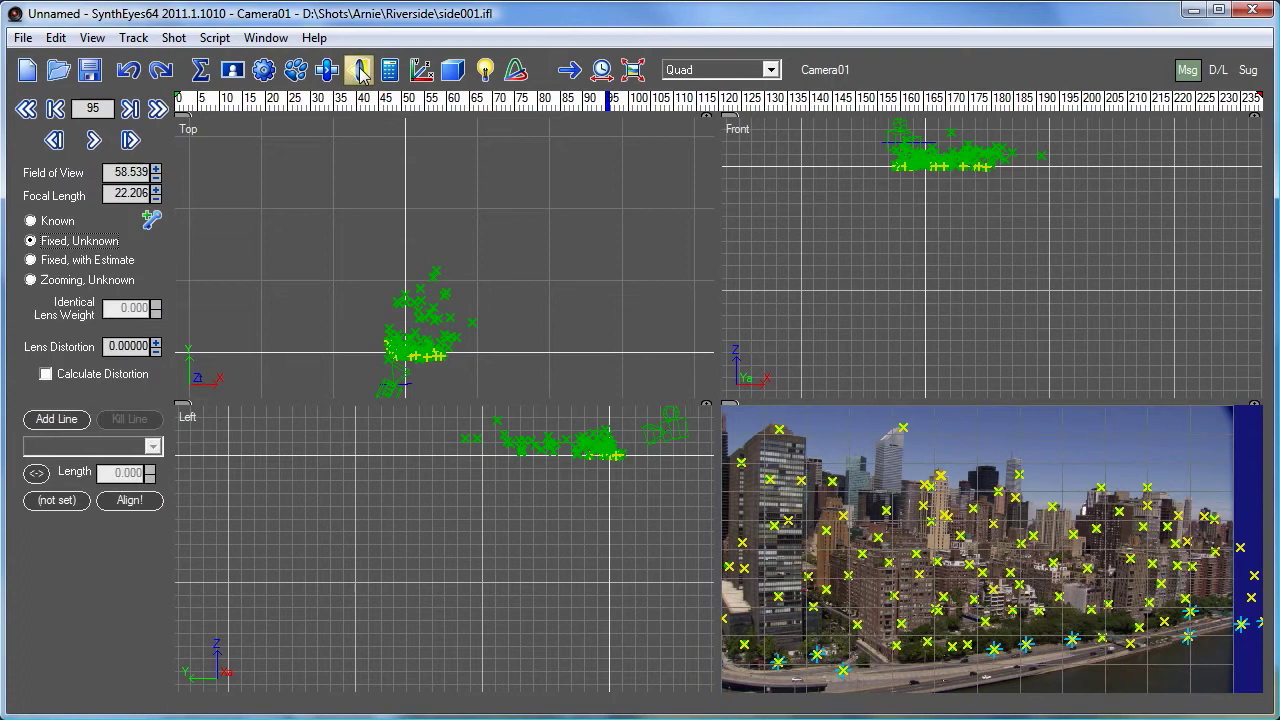
left_click(45, 373)
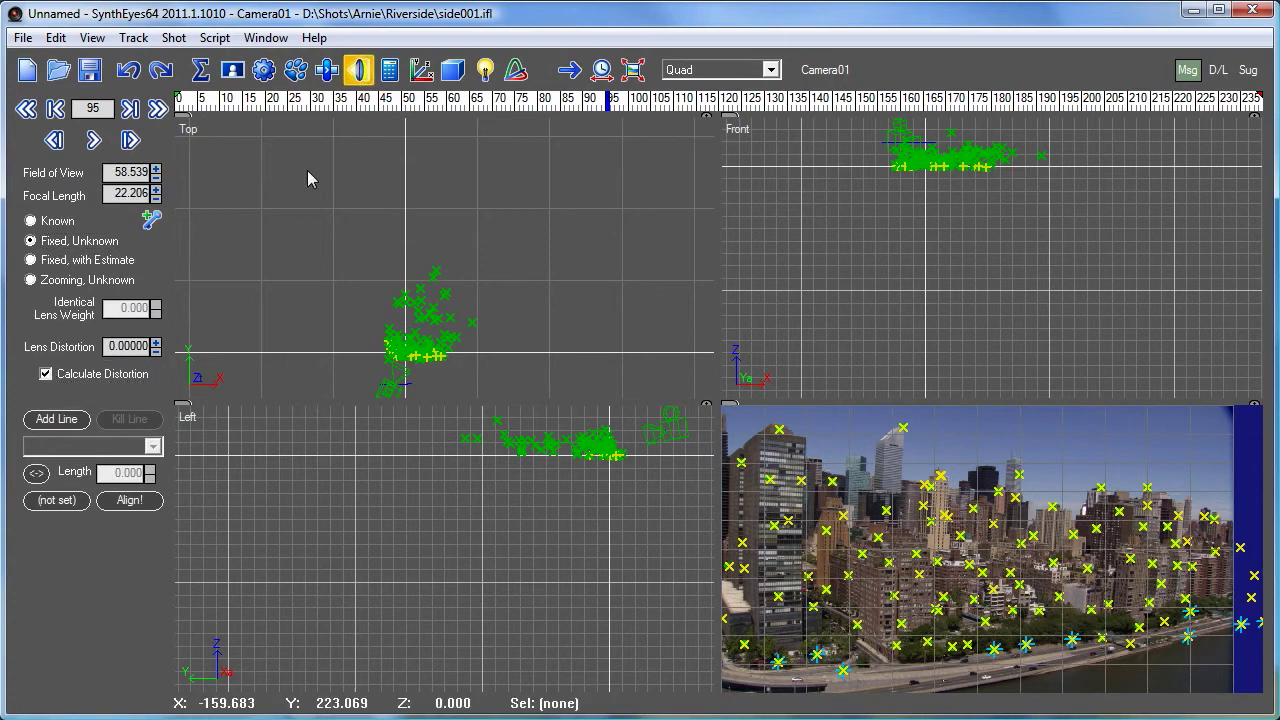
left_click(387, 74)
left_click(101, 176)
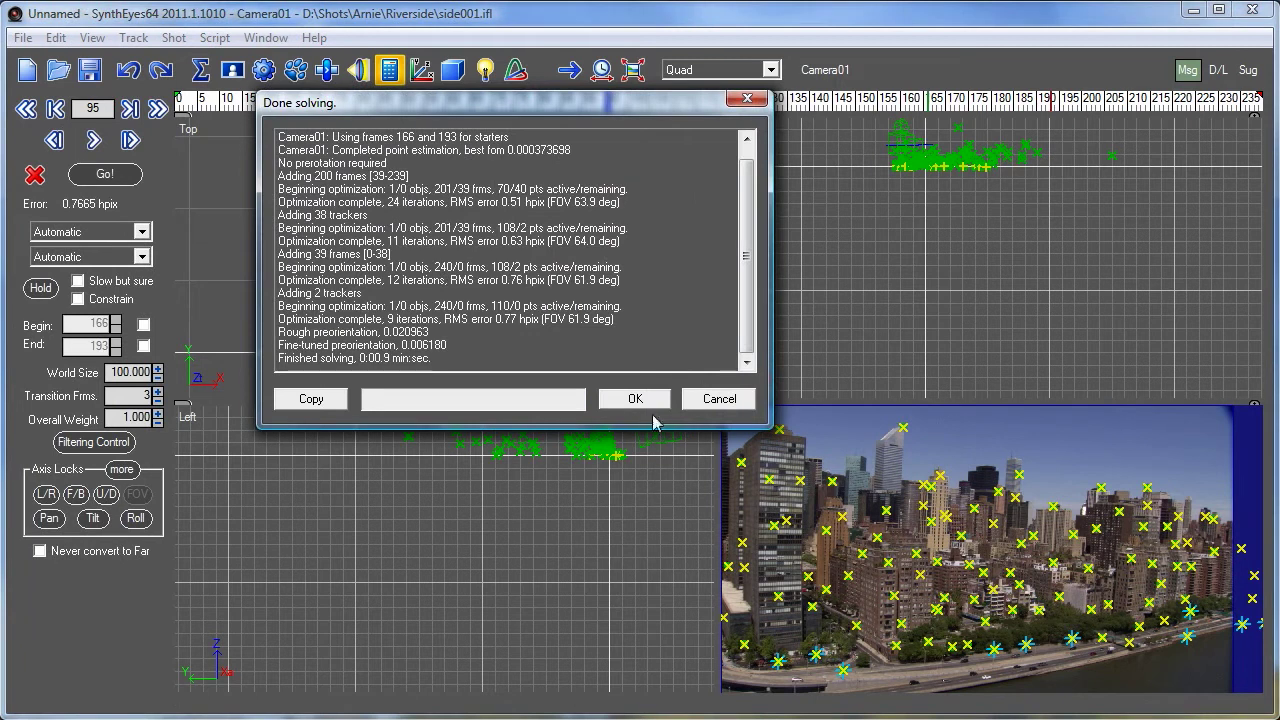
left_click(635, 399)
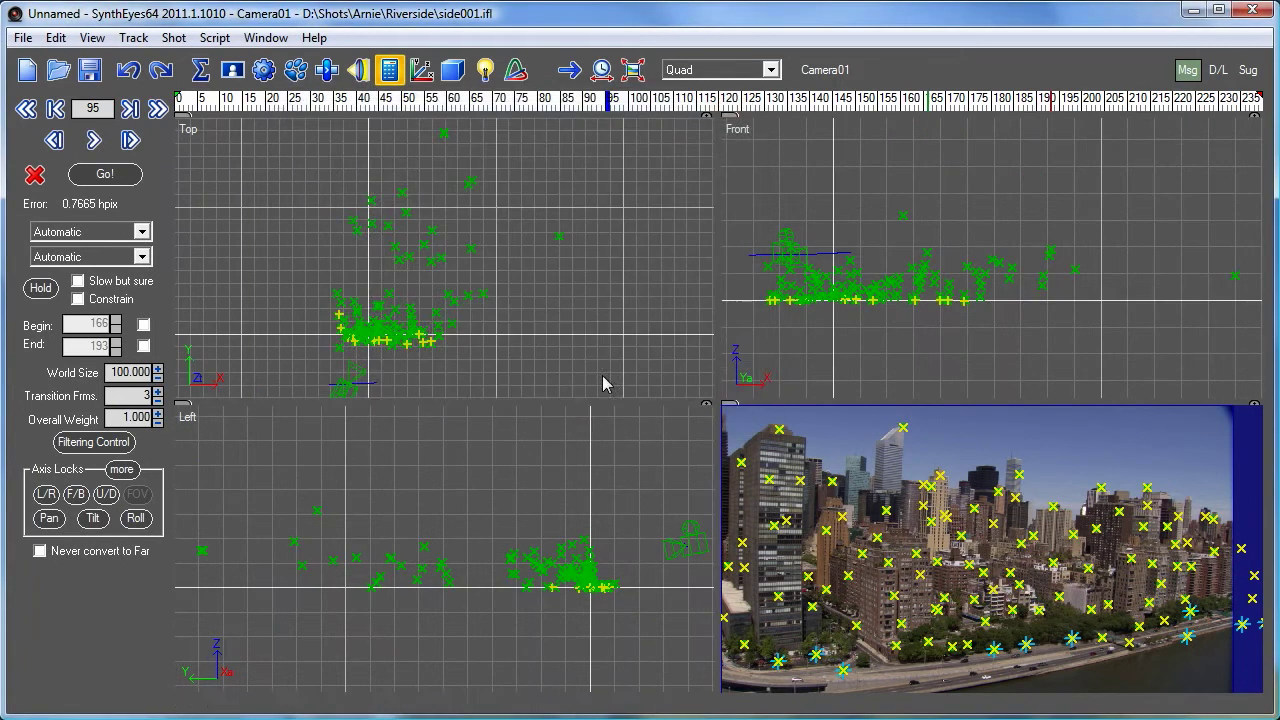
Check the -0.01299 lens distortion and scrub the shot to frame 147.
left_click(358, 72)
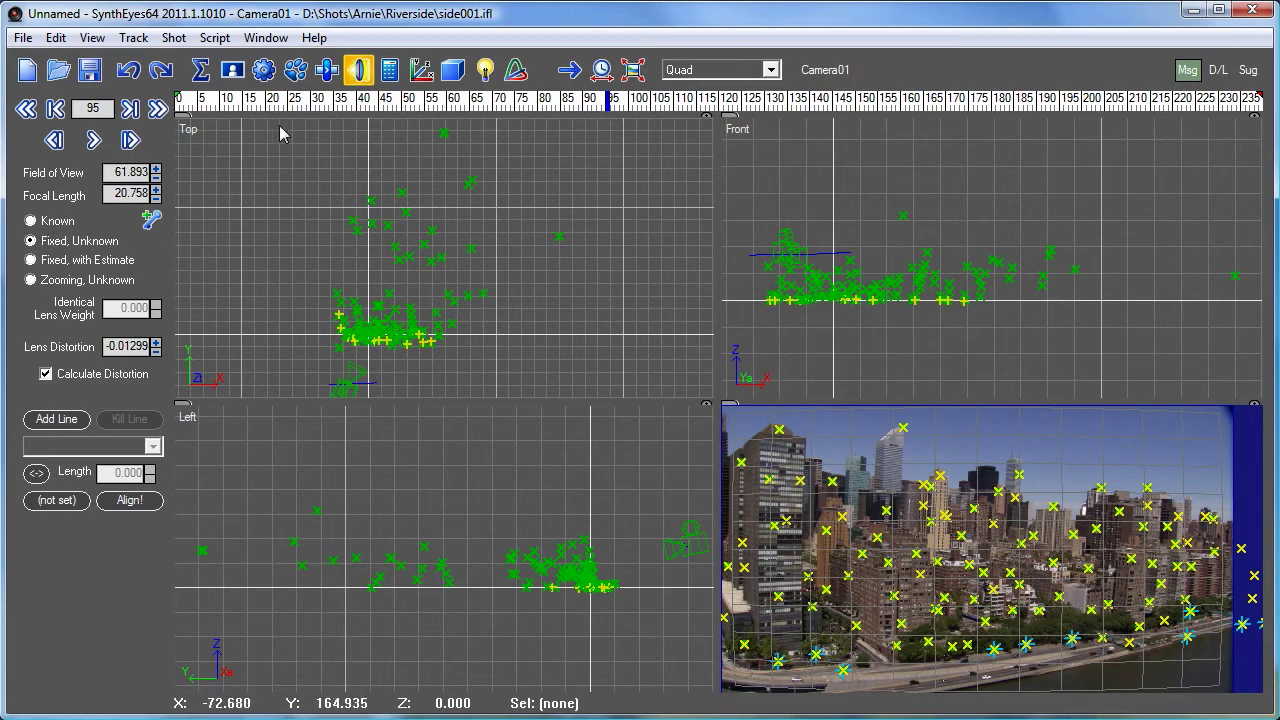
left_click_drag(224, 108, 327, 108)
left_click(843, 100)
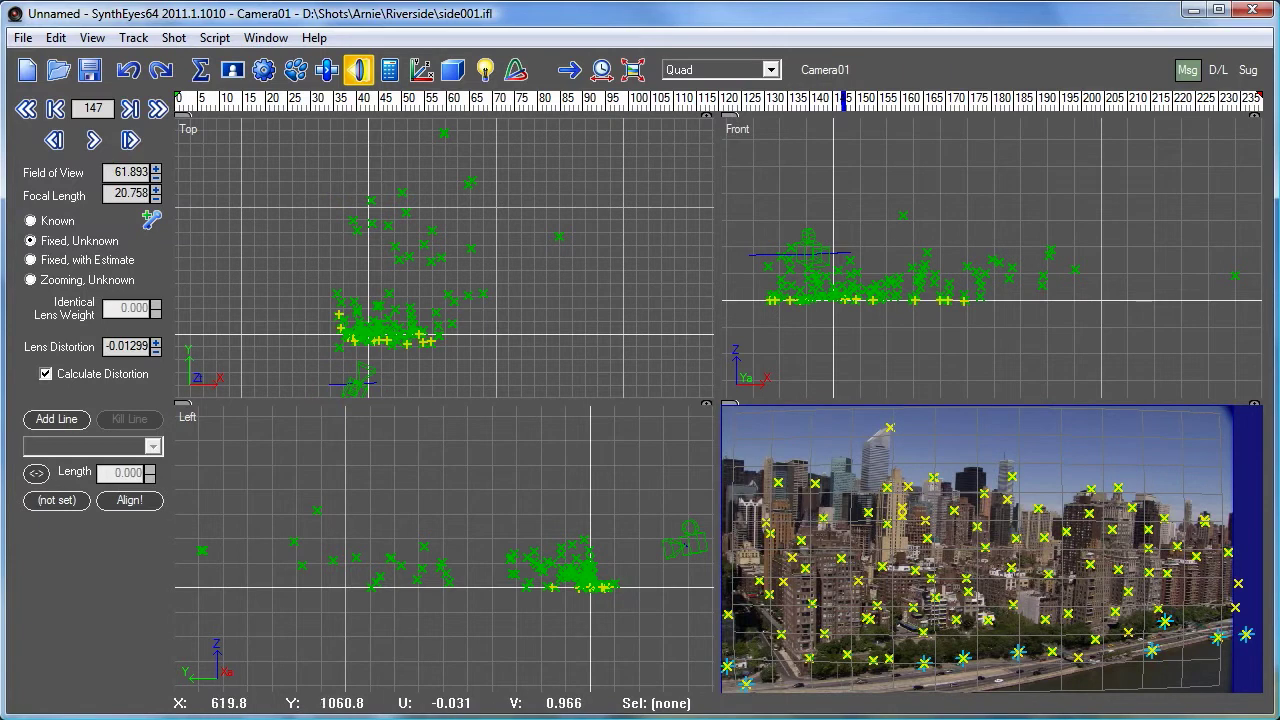
Start an AfterEffects Javascript export and browse to D:\Shots\Arnie\Riverside.
left_click(22, 38)
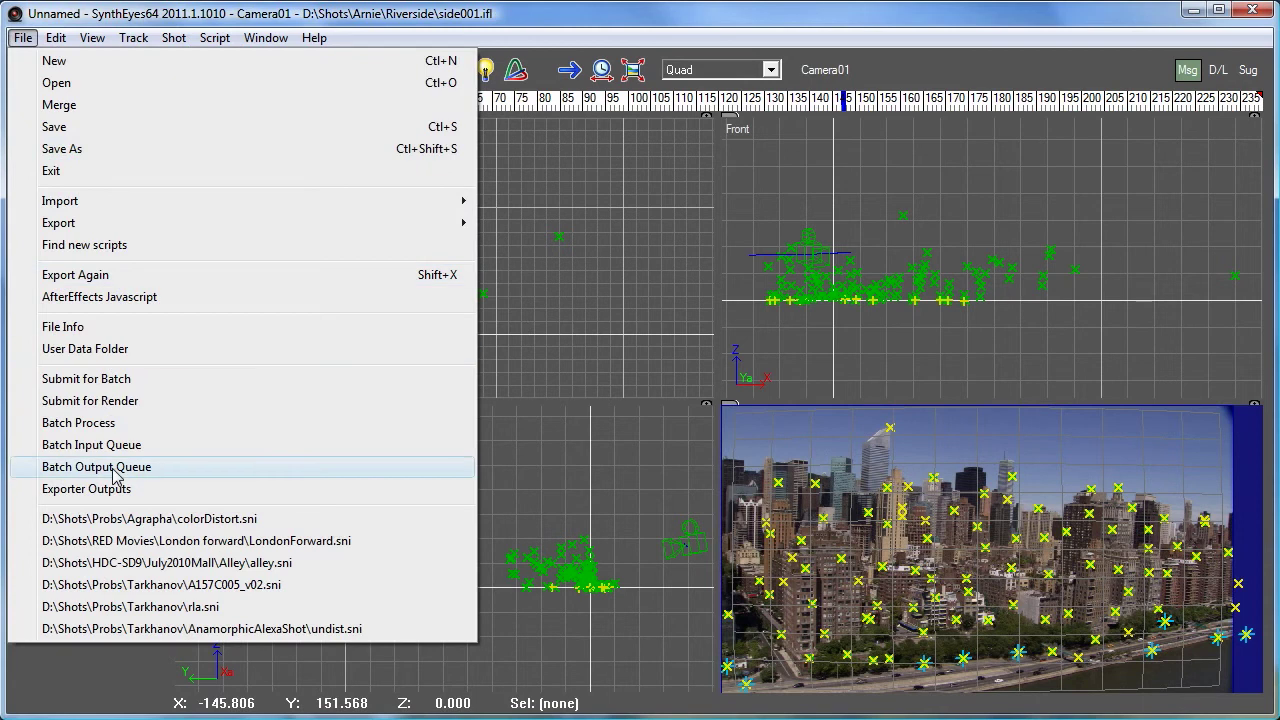
mouse_move(134, 228)
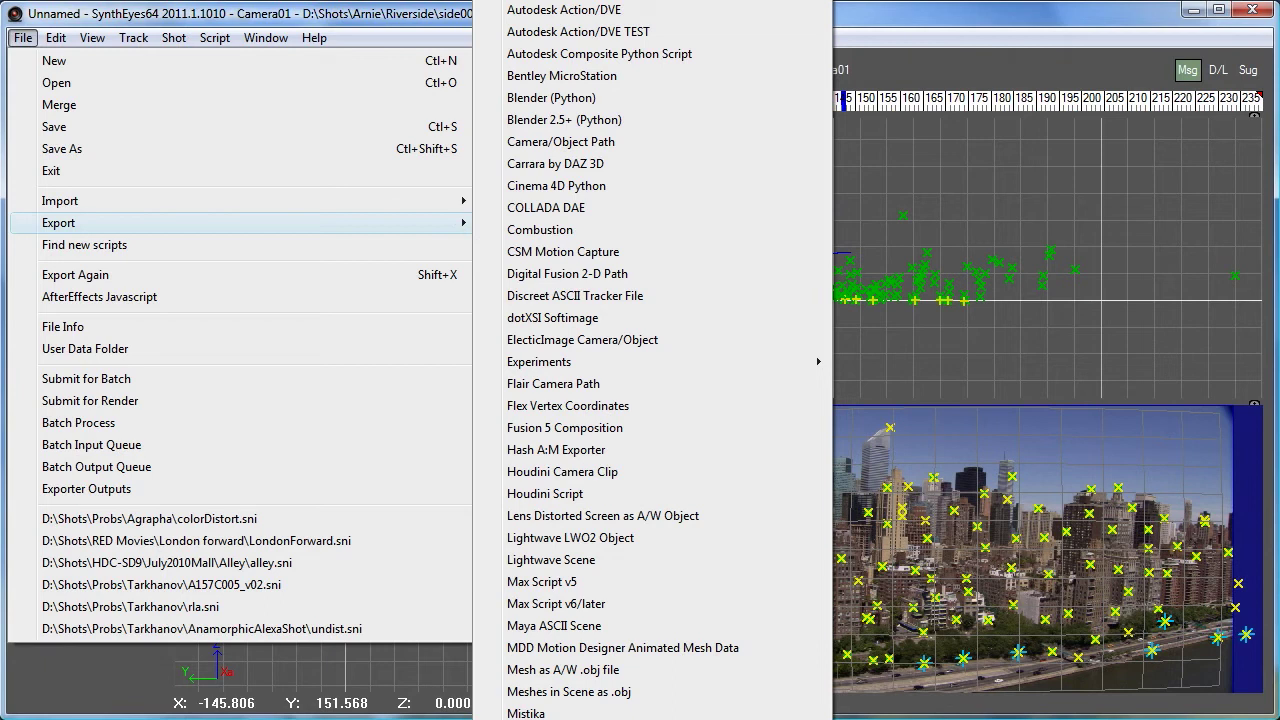
left_click(104, 297)
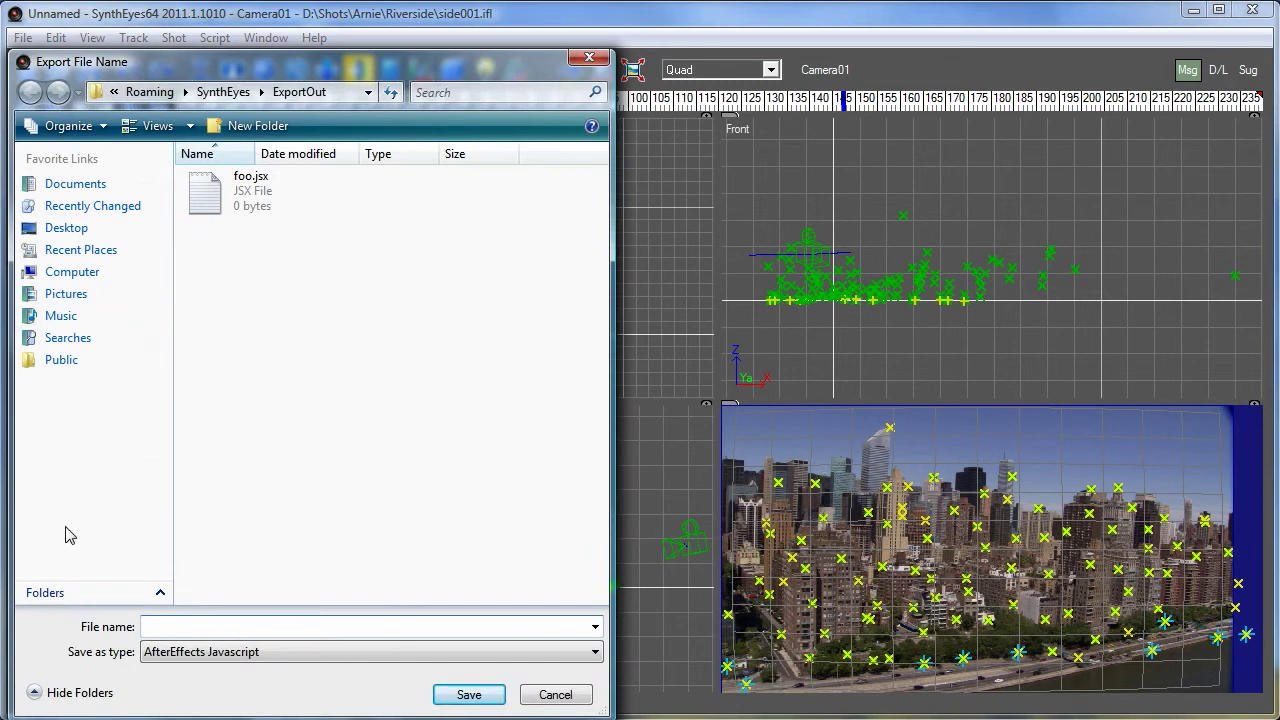
left_click(68, 272)
double_click(306, 255)
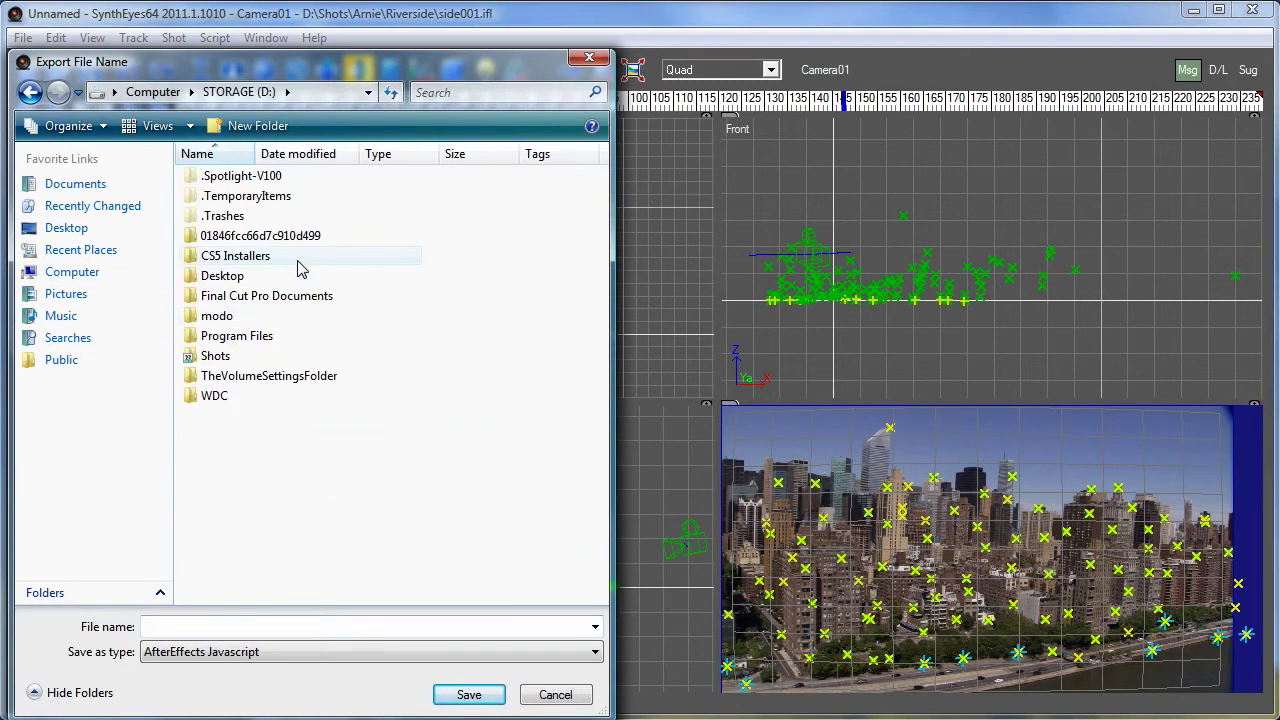
left_click(214, 358)
double_click(214, 358)
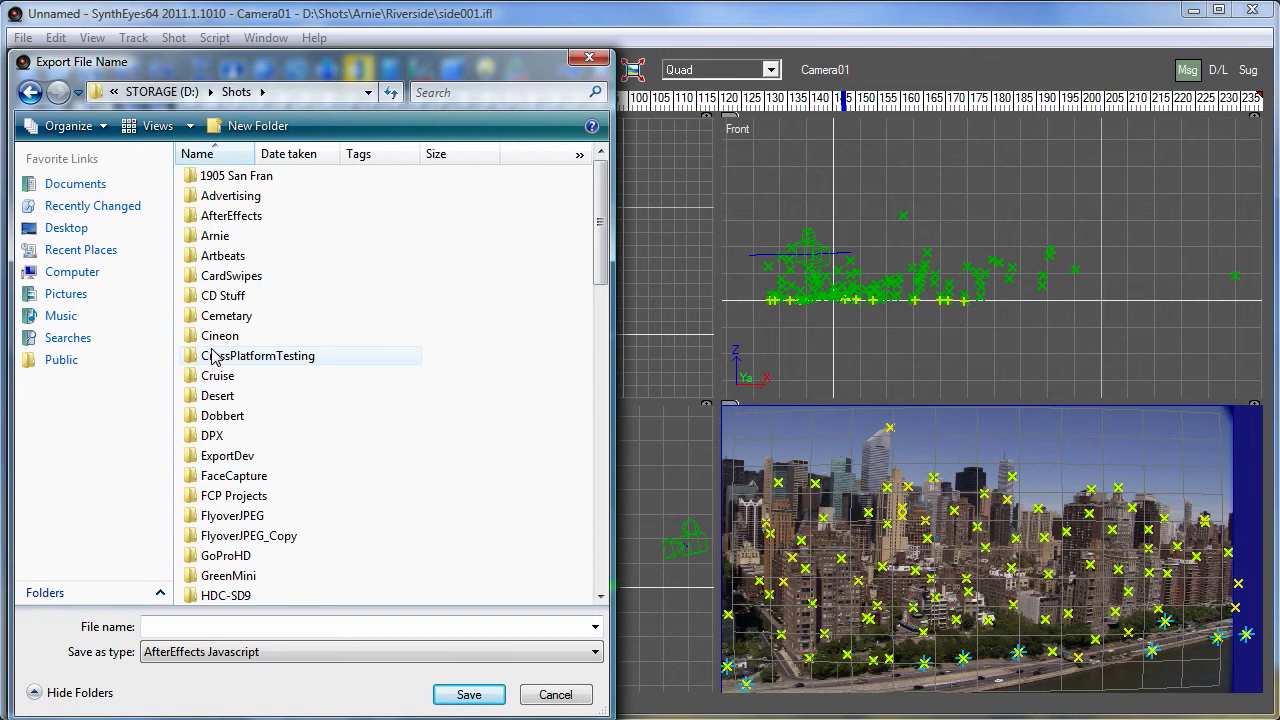
double_click(225, 237)
left_click(230, 279)
double_click(232, 283)
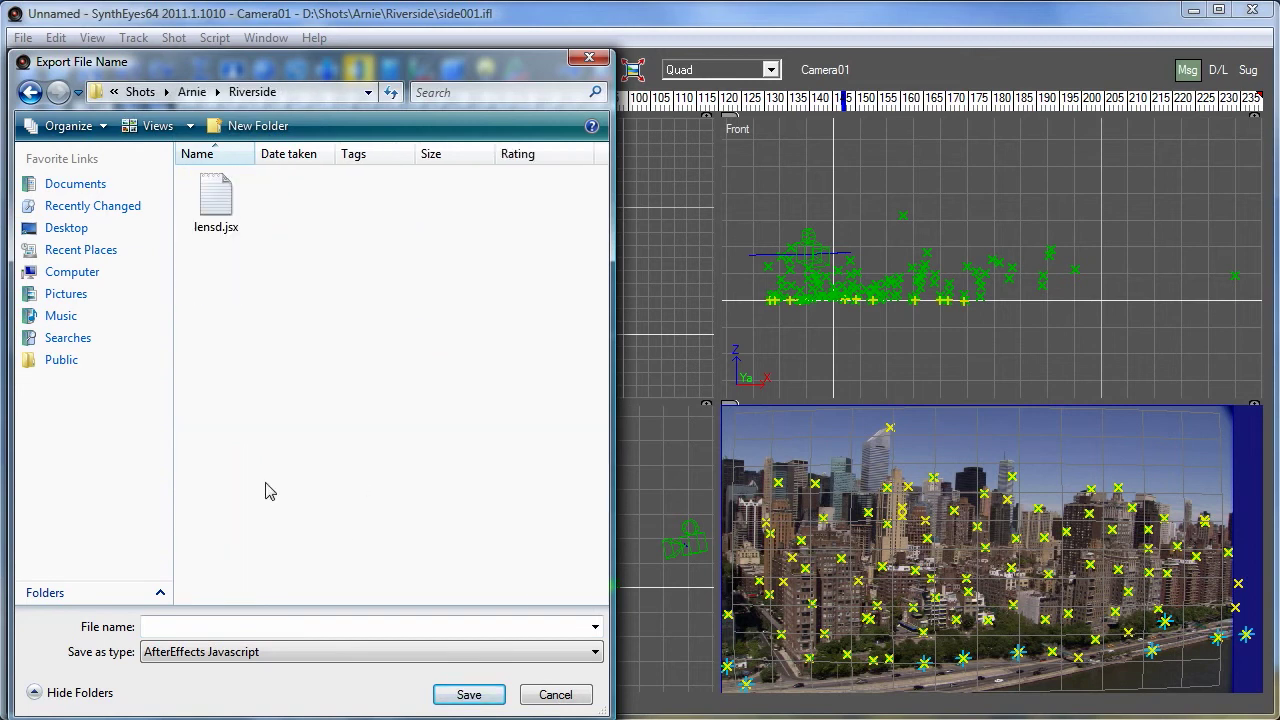
Save over lensd.jsx with default export settings and acknowledge the Undistort notice.
left_click(220, 207)
left_click(468, 694)
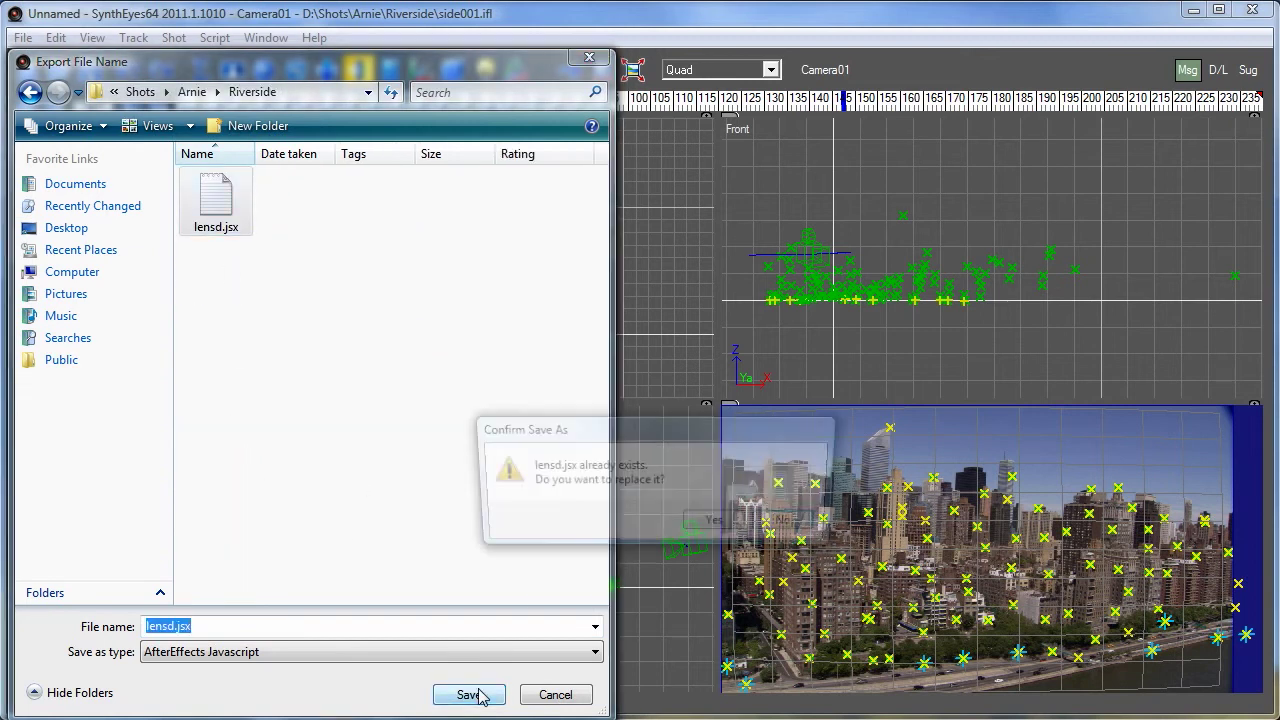
left_click(720, 525)
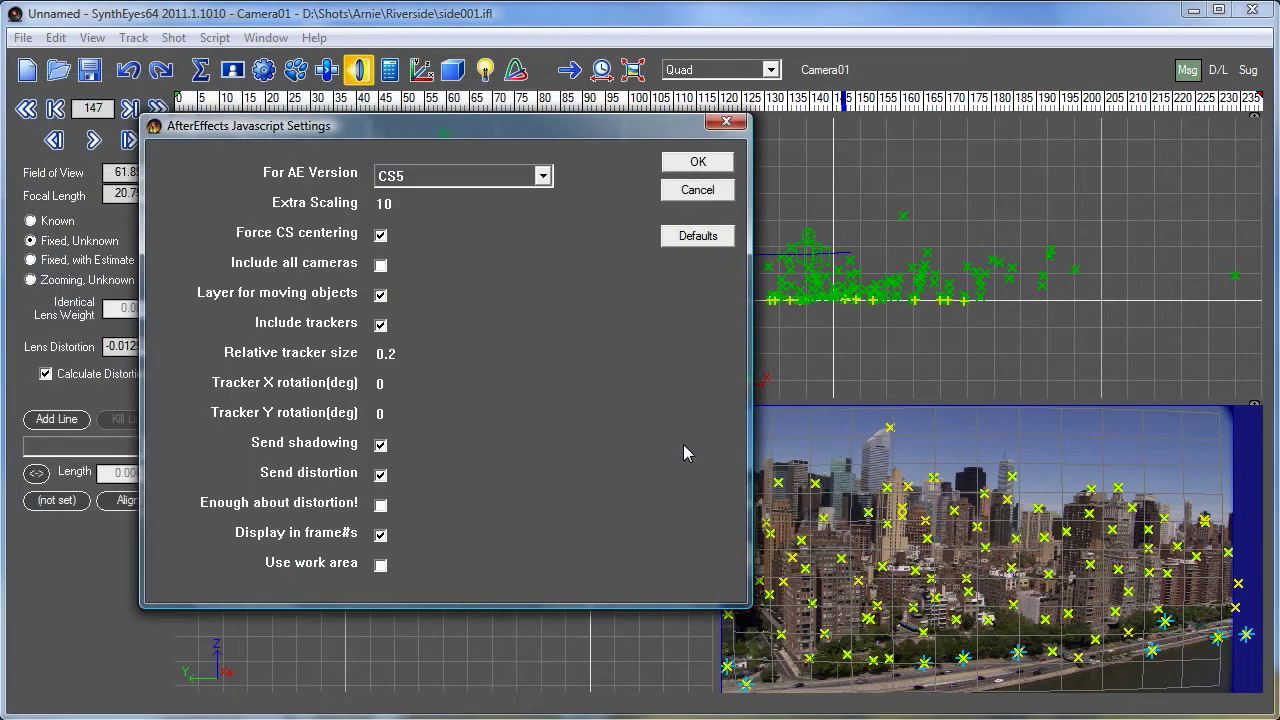
left_click(672, 238)
left_click(694, 162)
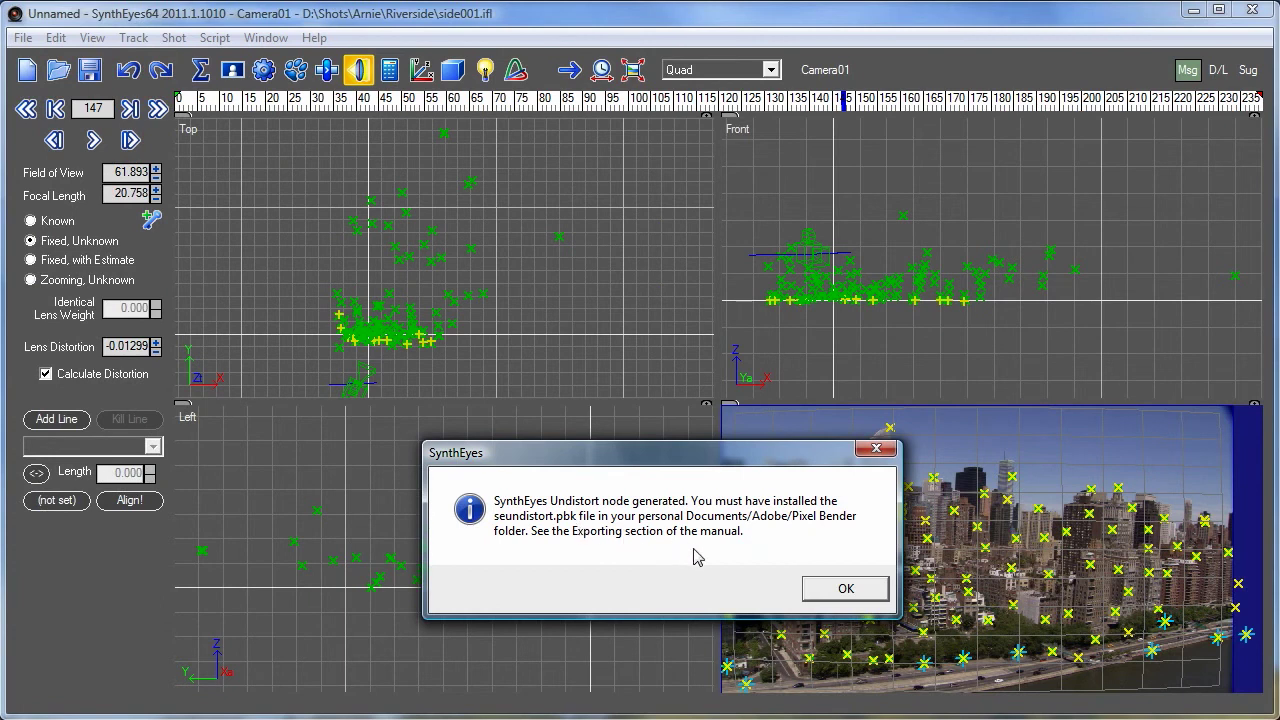
left_click(827, 594)
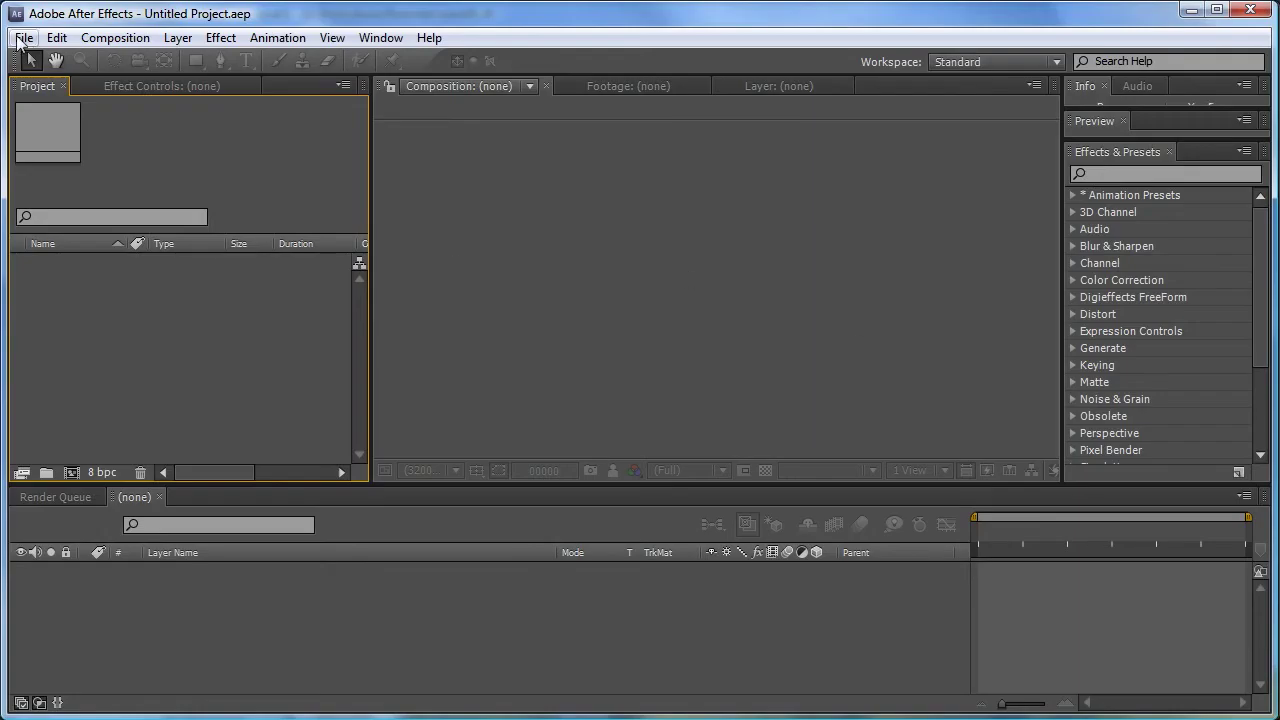
Run the lensd.jsx script in After Effects and open the resulting Camera01Comp.
left_click(22, 38)
mouse_move(180, 693)
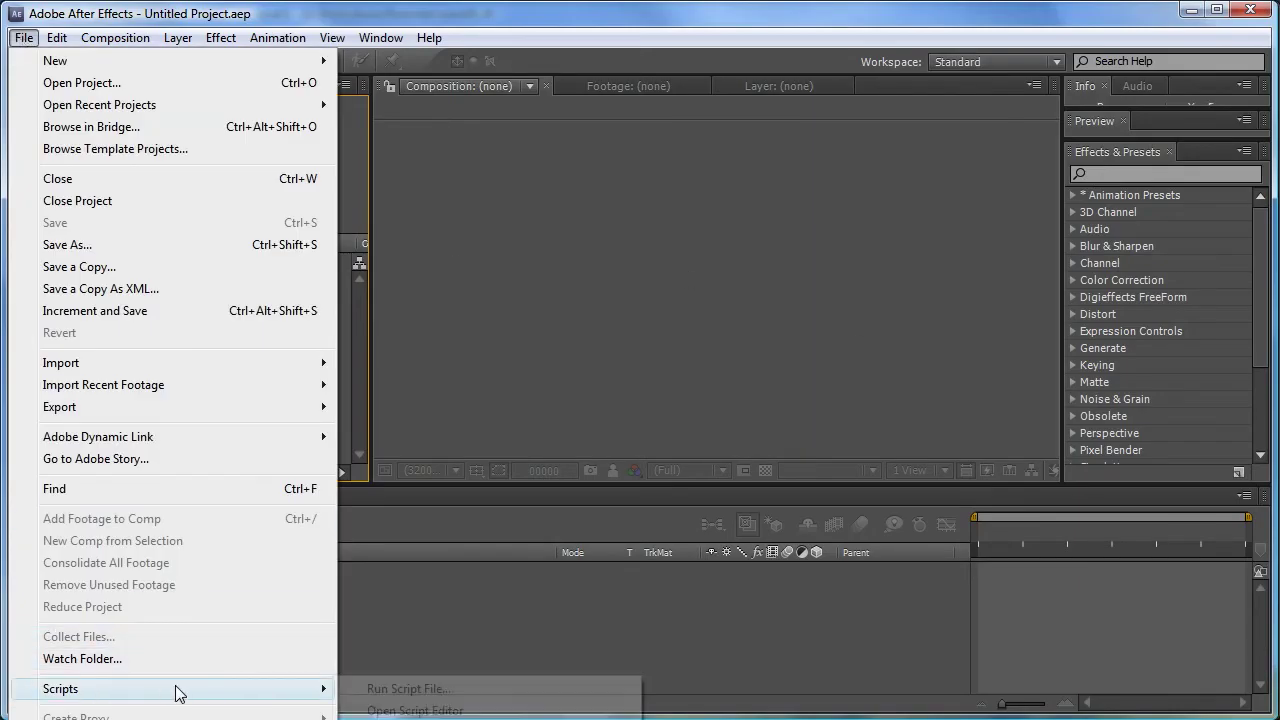
left_click(410, 689)
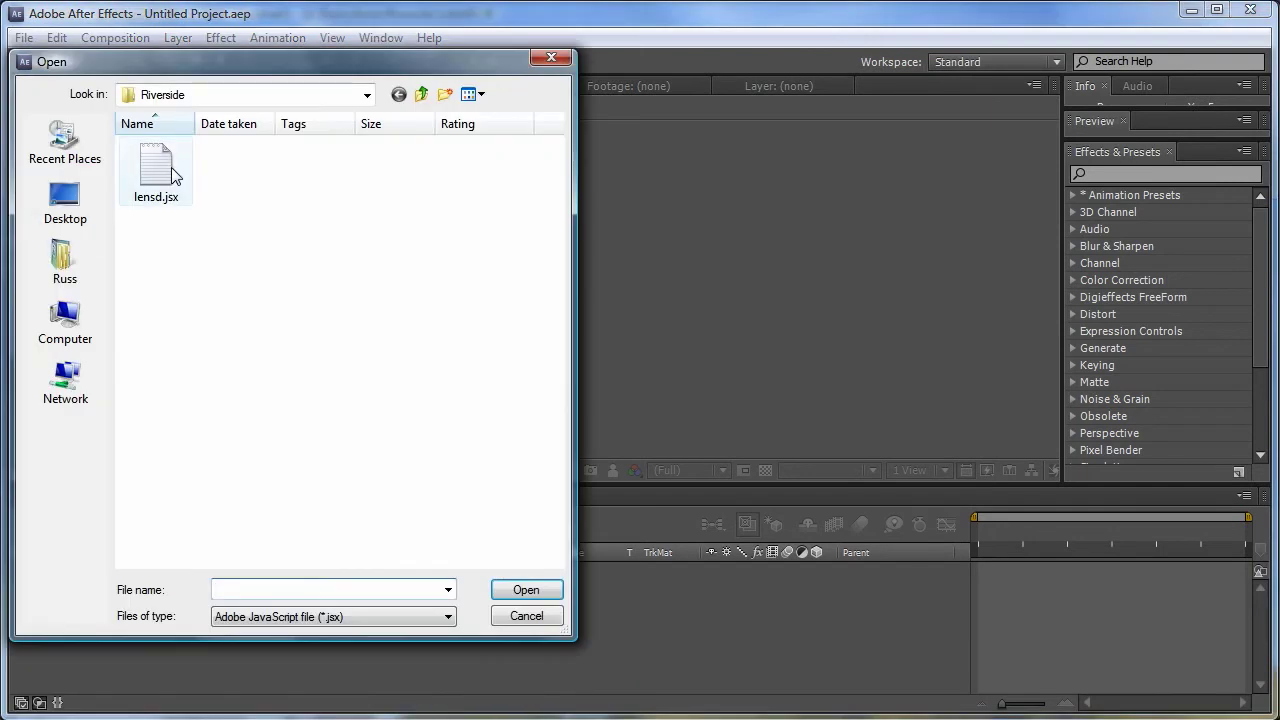
left_click(156, 172)
left_click(522, 591)
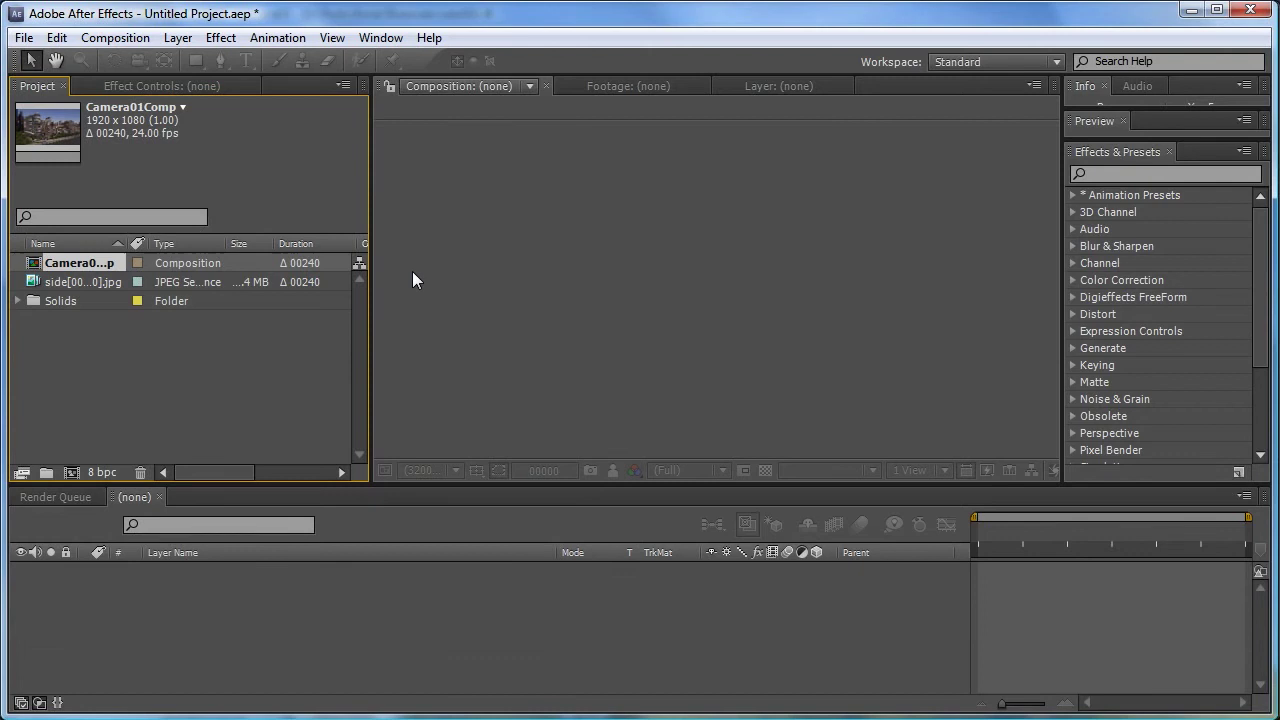
double_click(35, 266)
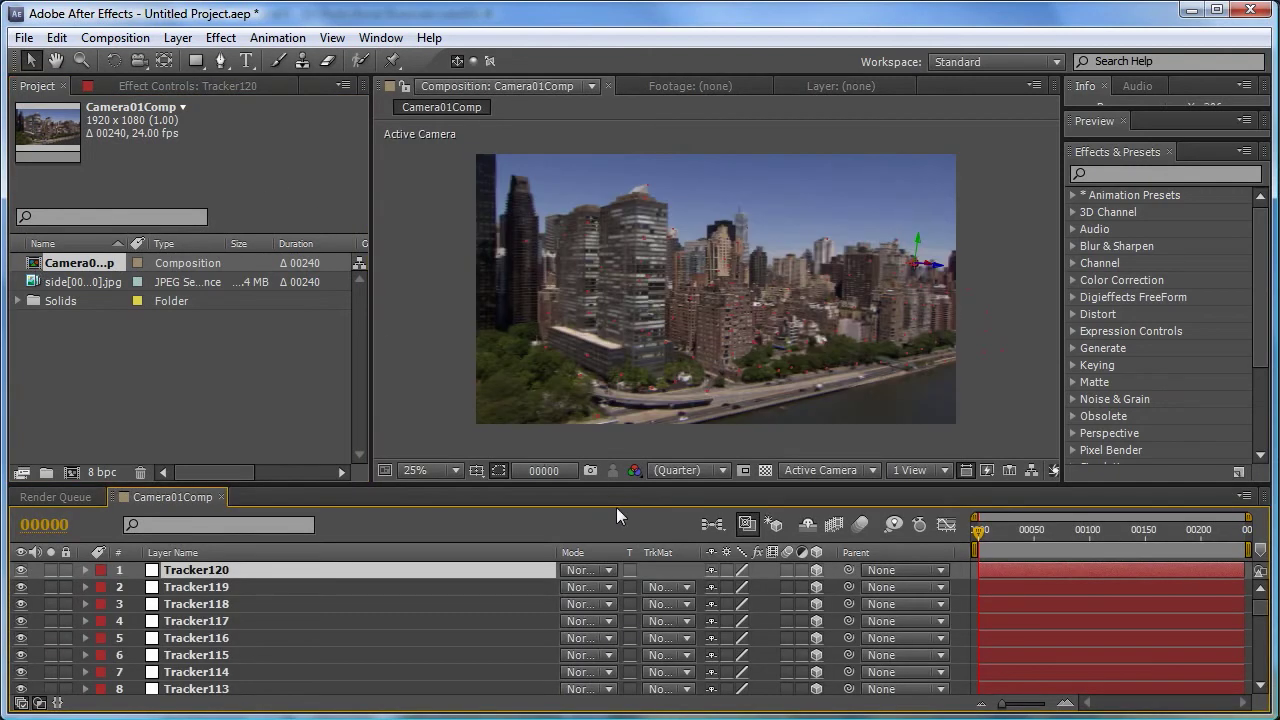
Select footage layer 112, side[001-240].jpg, at the bottom of Camera01Comp.
mouse_move(1018, 531)
left_mouse_down()
mouse_move(1177, 549)
mouse_move(982, 541)
mouse_move(1167, 550)
mouse_move(1010, 543)
left_mouse_up()
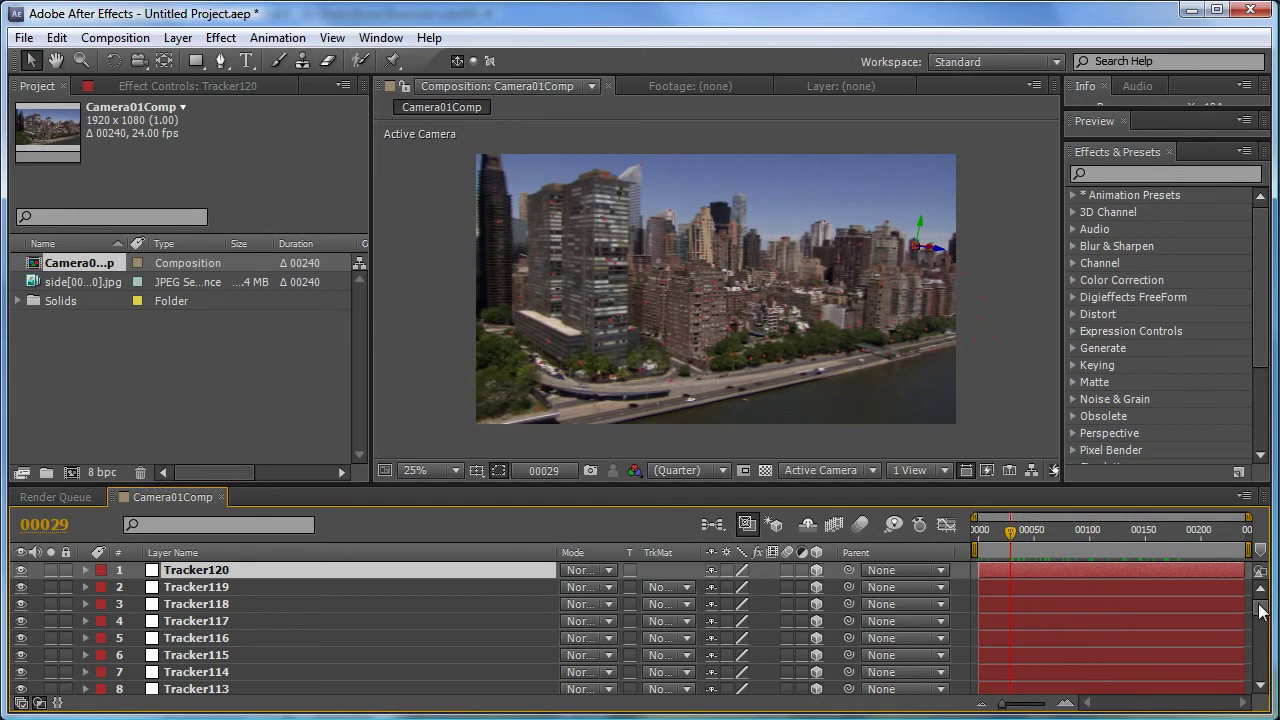
left_click_drag(1260, 605, 1256, 688)
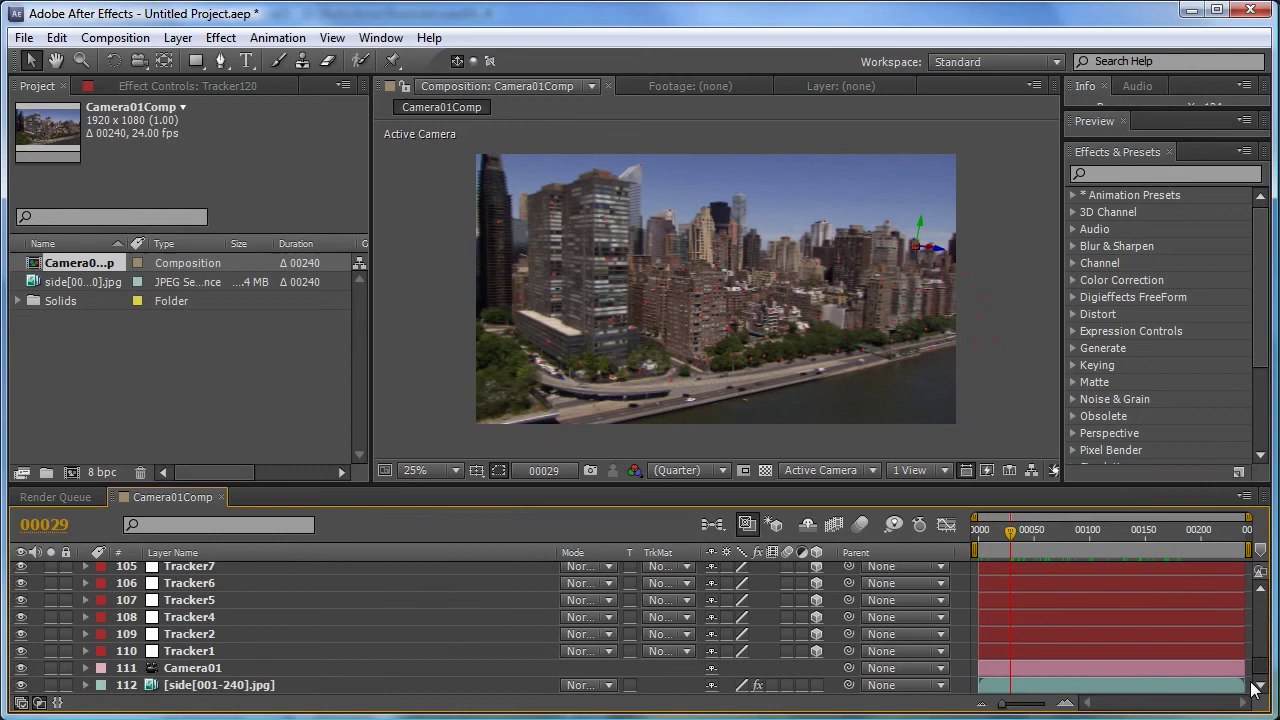
left_click(200, 686)
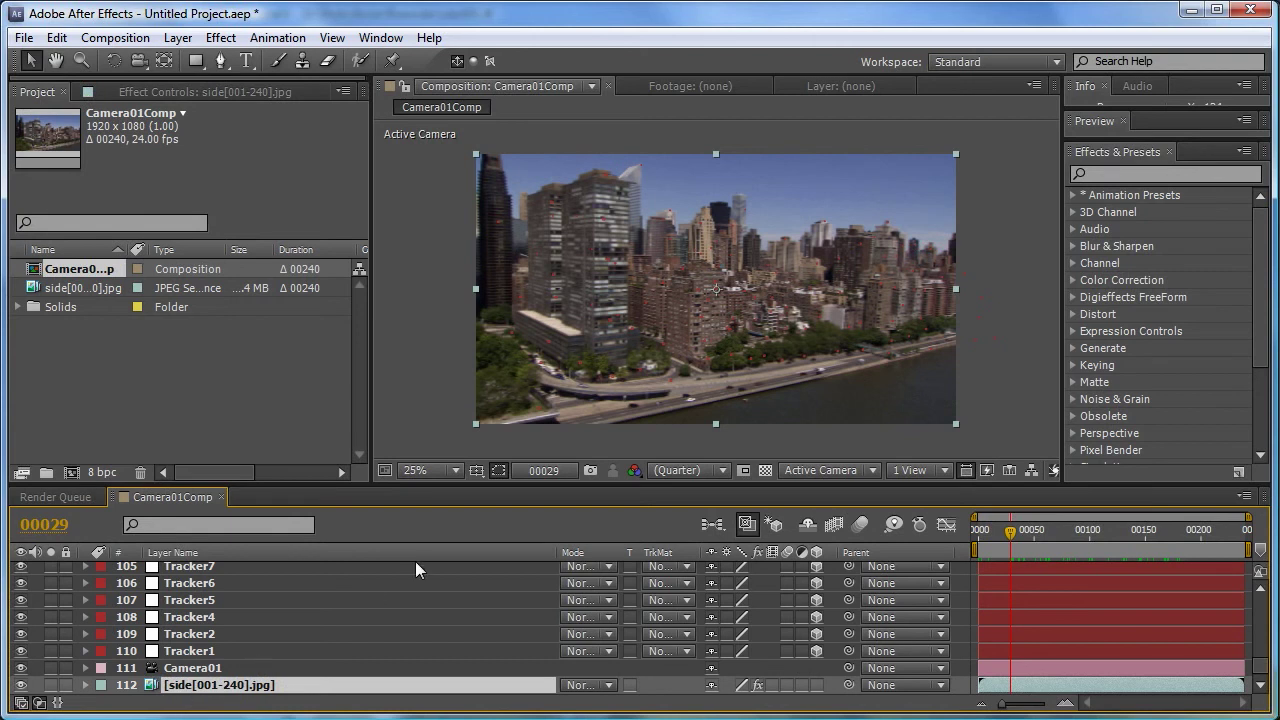
Show Effect Controls: SynthEyes Undistort with DistortionX1000 at -12.99%.
left_click(160, 90)
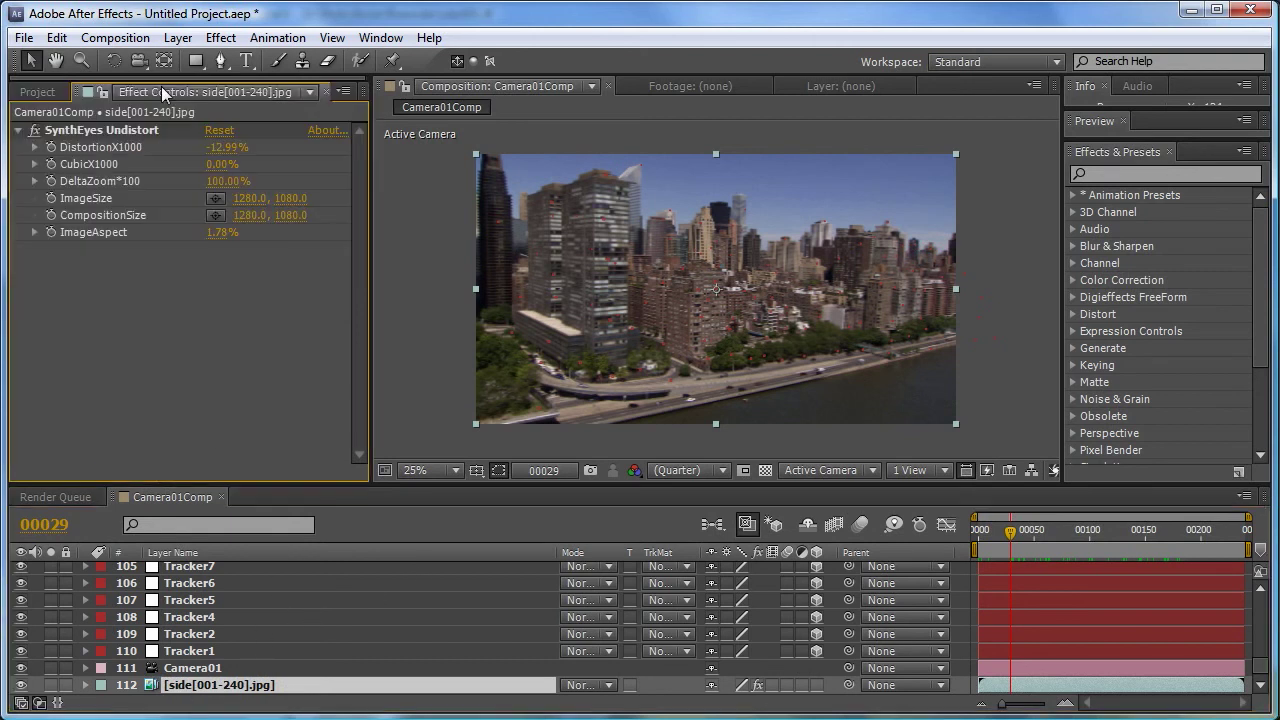